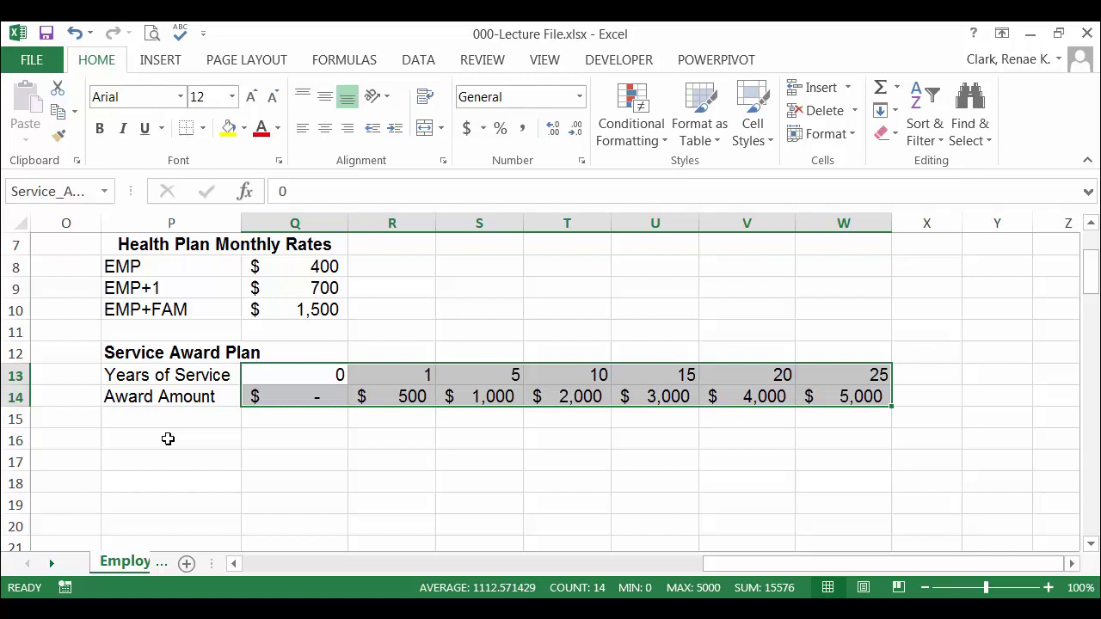
# Step: Start an HLOOKUP formula in cell N2 of the Service Award Payout column and bring up its function arguments
pyautogui.click(104, 191)
pyautogui.press('Escape')
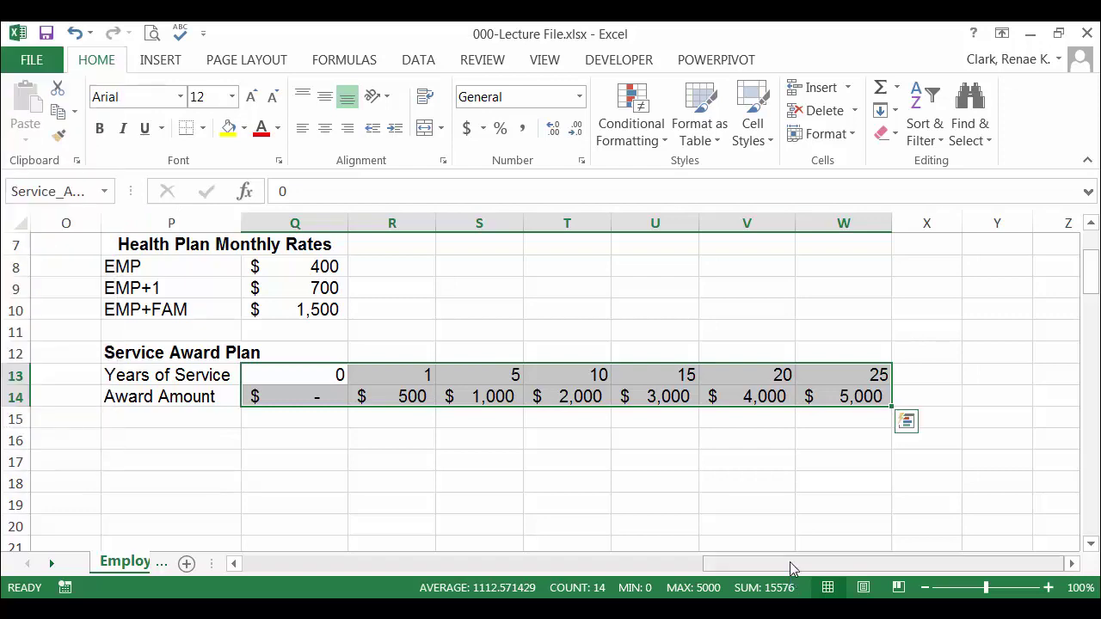
pyautogui.moveTo(791, 566); pyautogui.dragTo(634, 560)
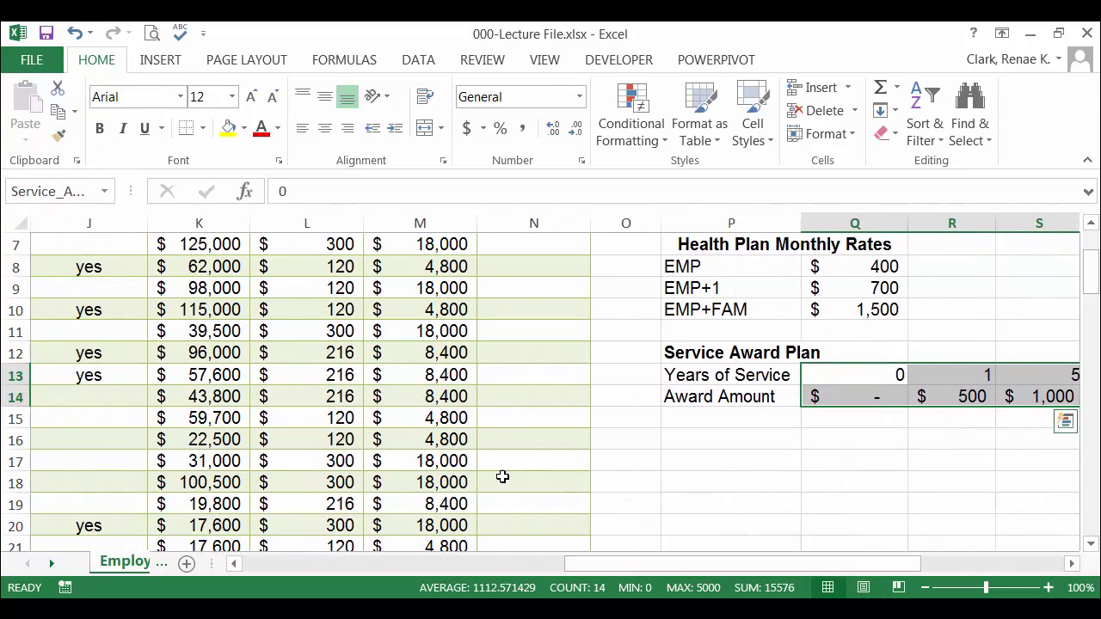
pyautogui.scroll(2, 502, 477)
pyautogui.click(529, 268)
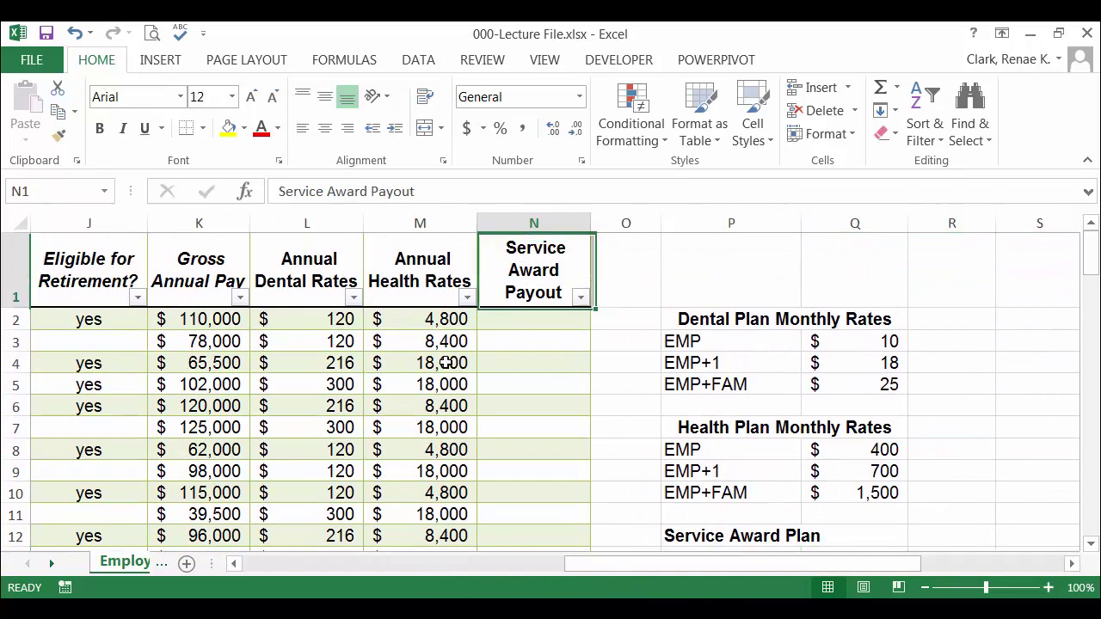
pyautogui.moveTo(614, 573); pyautogui.dragTo(471, 568)
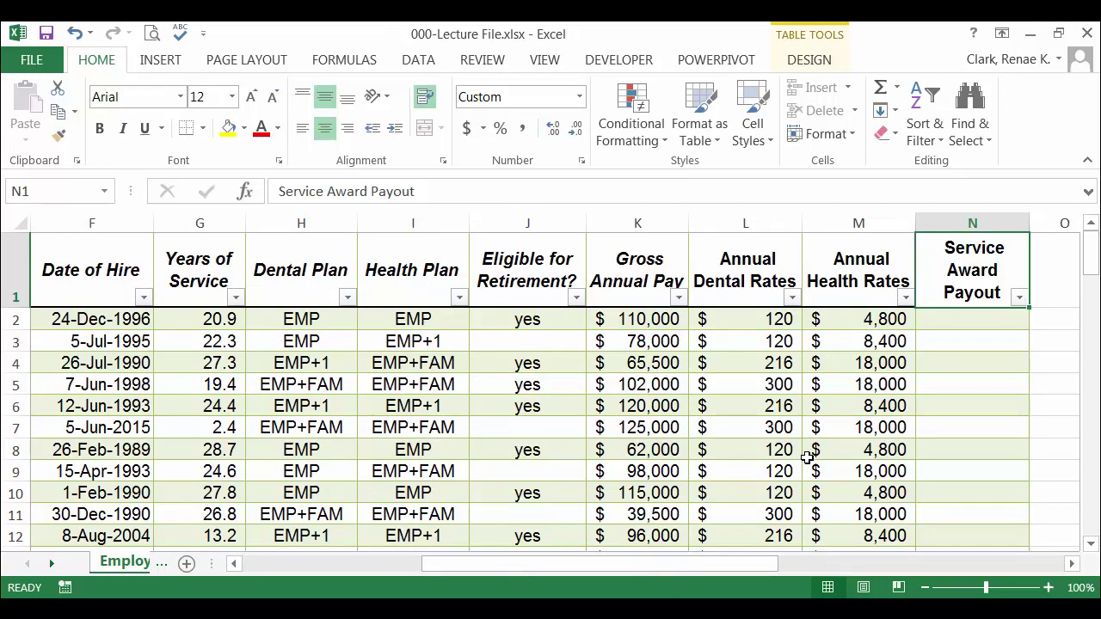
pyautogui.press('Down')
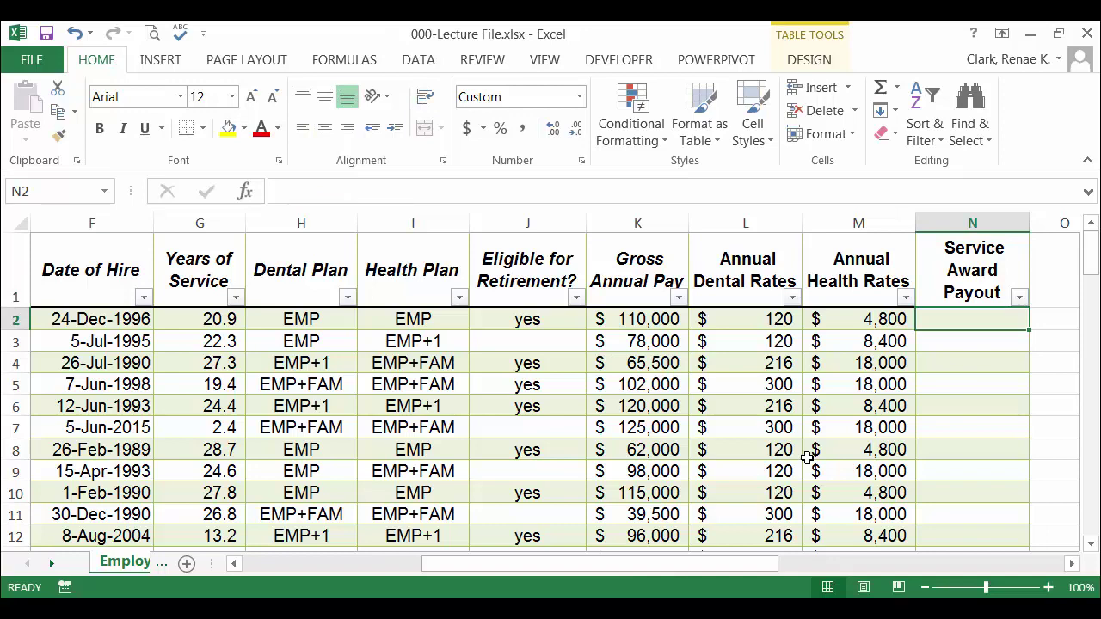
pyautogui.write('=hl')
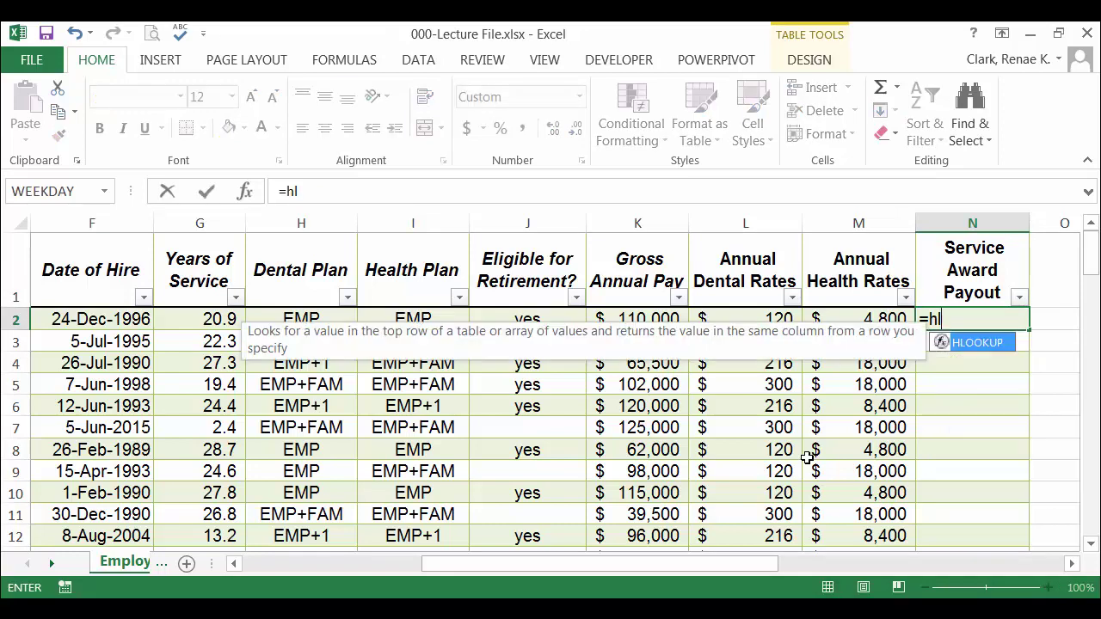
pyautogui.press('Tab')
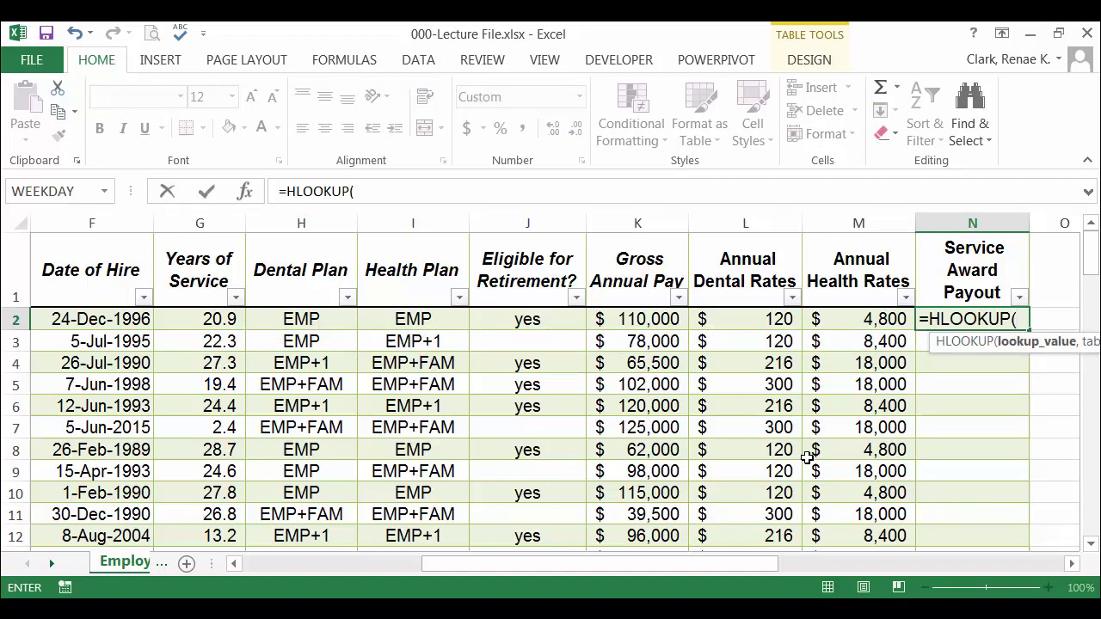
pyautogui.click(245, 191)
pyautogui.moveTo(471, 206); pyautogui.dragTo(476, 208)
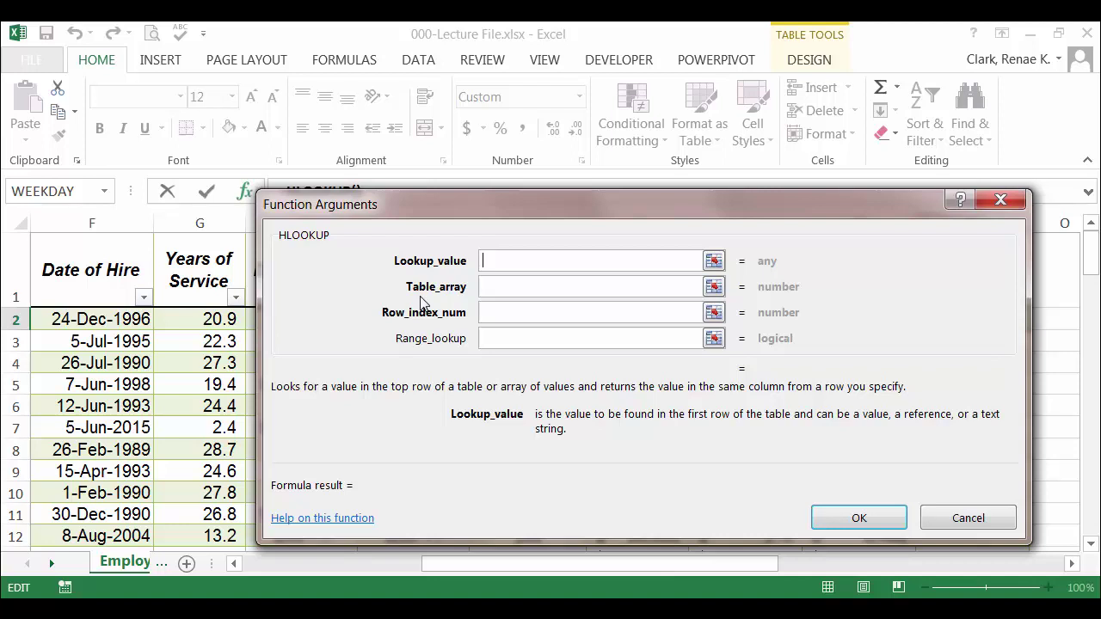
# Step: Complete the HLOOKUP with lookup value g2, table array Service_Award, row index number 2 and range lookup true
pyautogui.write('g2')
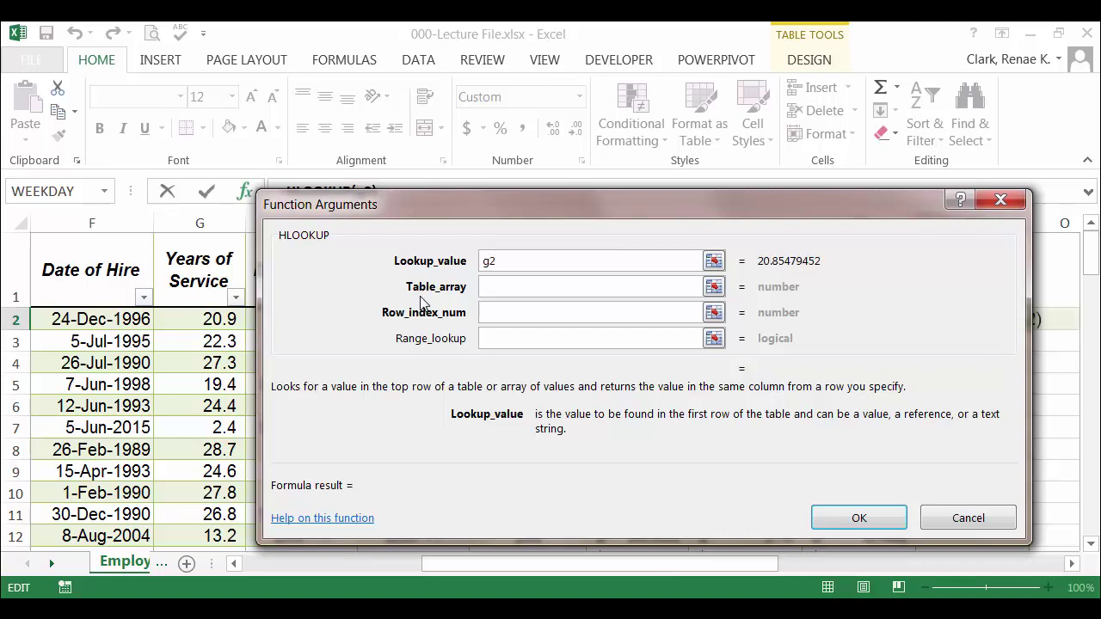
pyautogui.press('Tab')
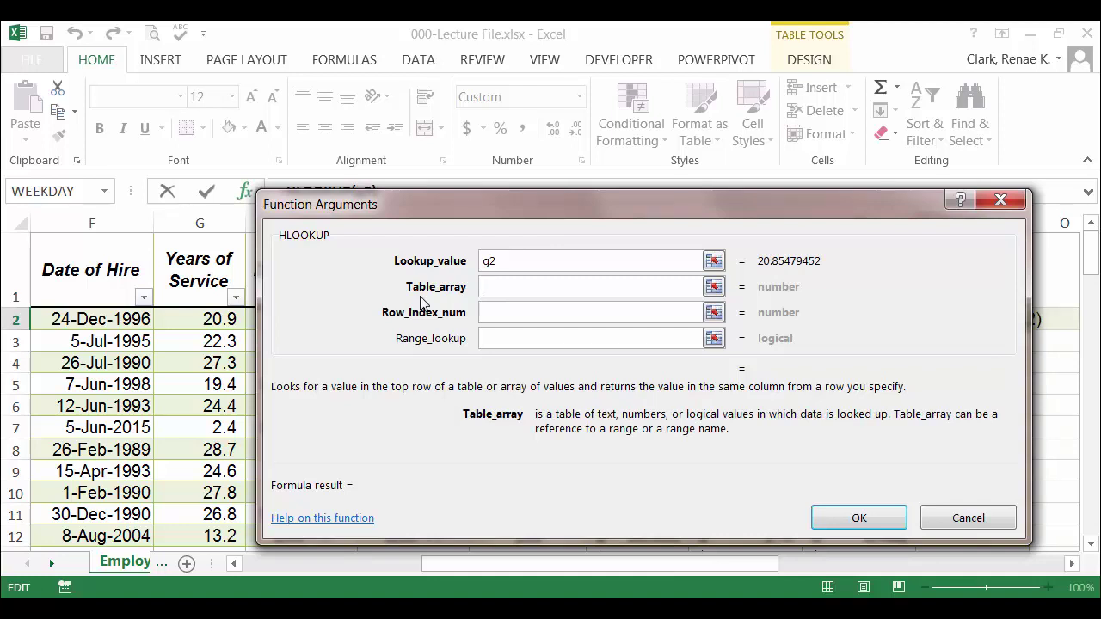
pyautogui.write('Service_Award')
pyautogui.press('Tab')
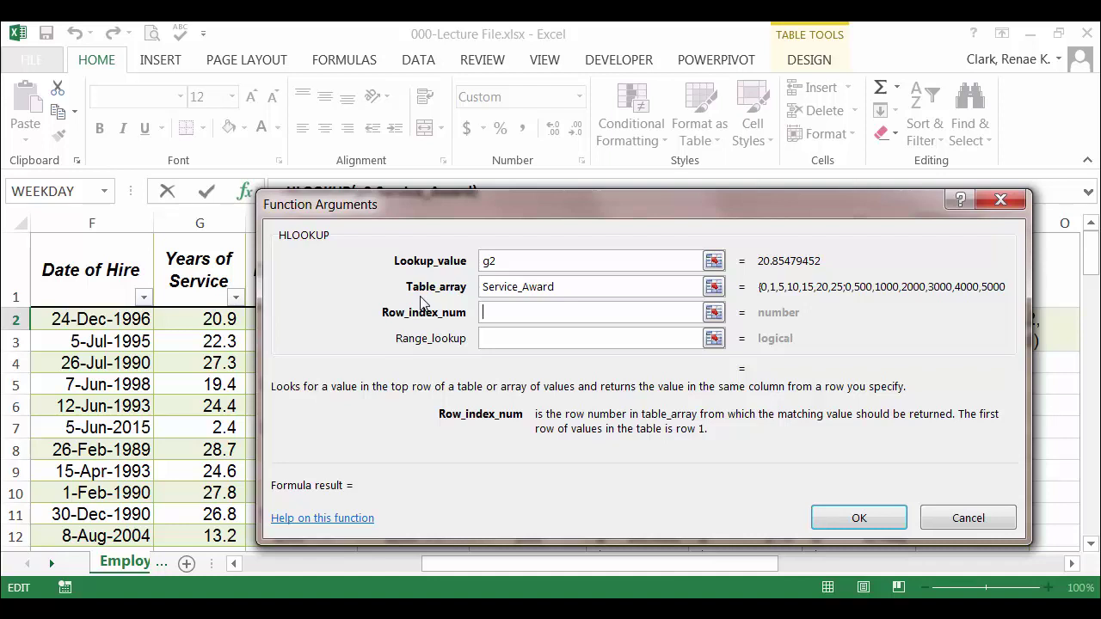
pyautogui.write('2')
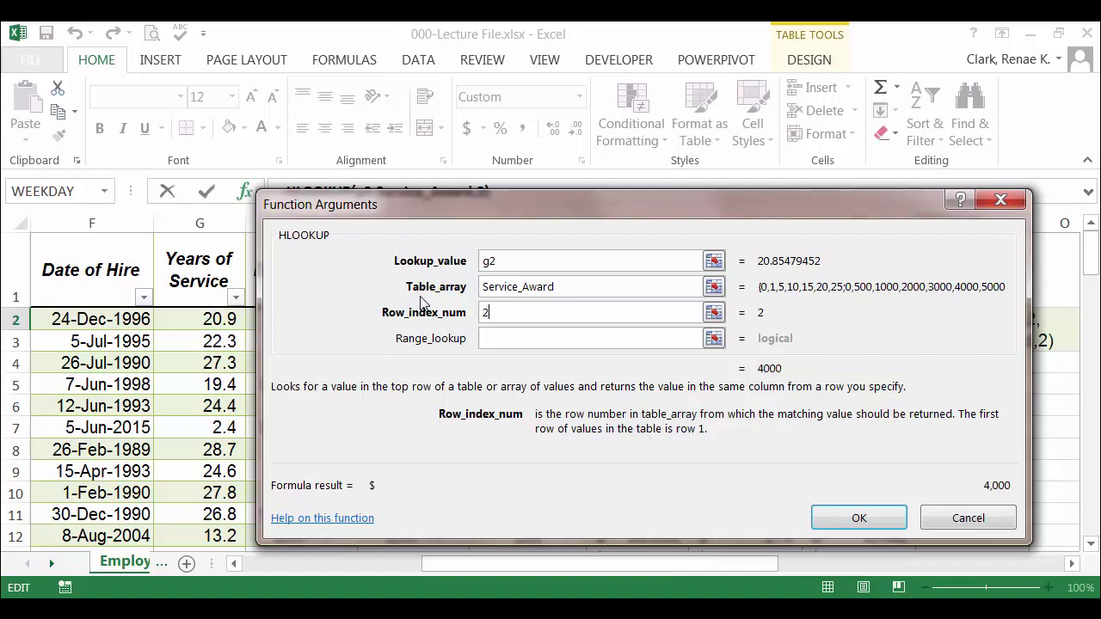
pyautogui.press('Tab')
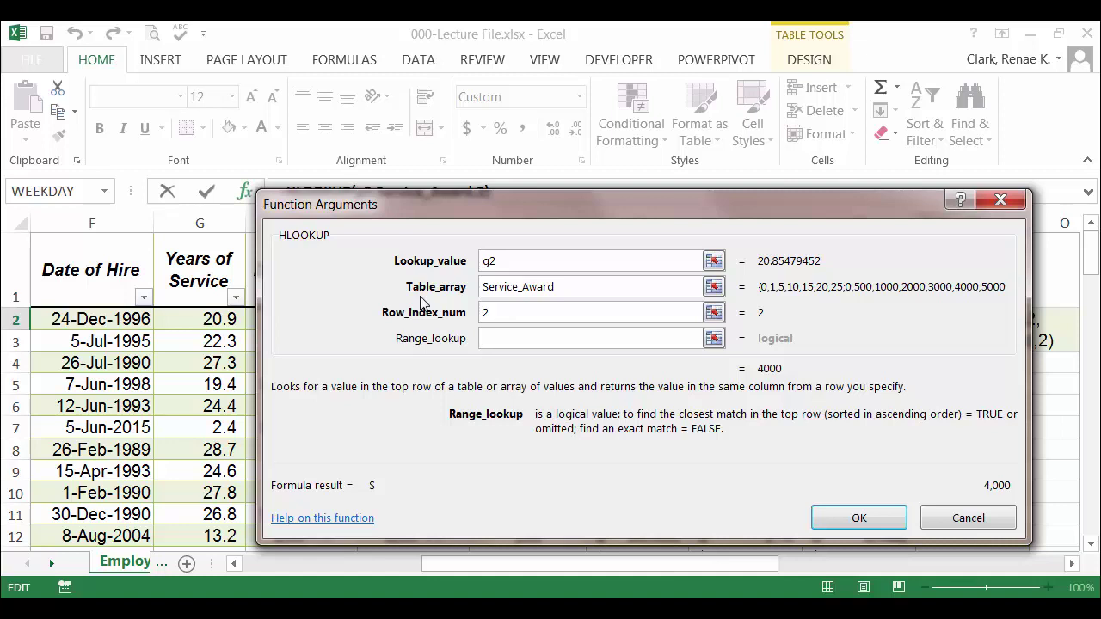
pyautogui.write('true')
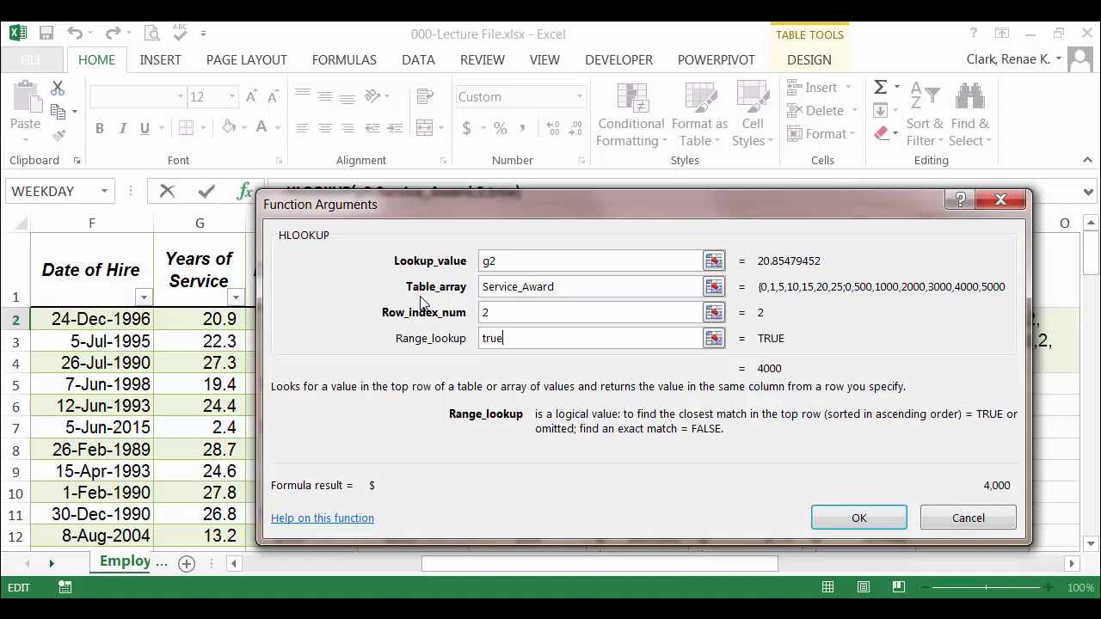
pyautogui.click(856, 521)
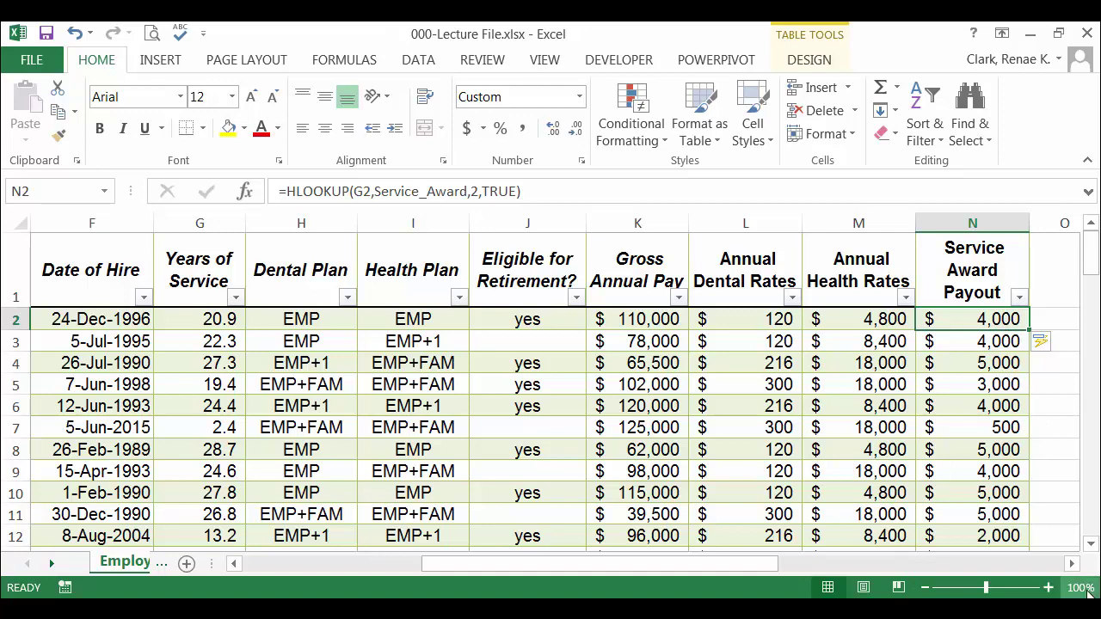
# Step: Check the payout in N7 and the first employees' payouts against the 1-year and 20-year award amounts in the Service Award Plan table
pyautogui.click(981, 426)
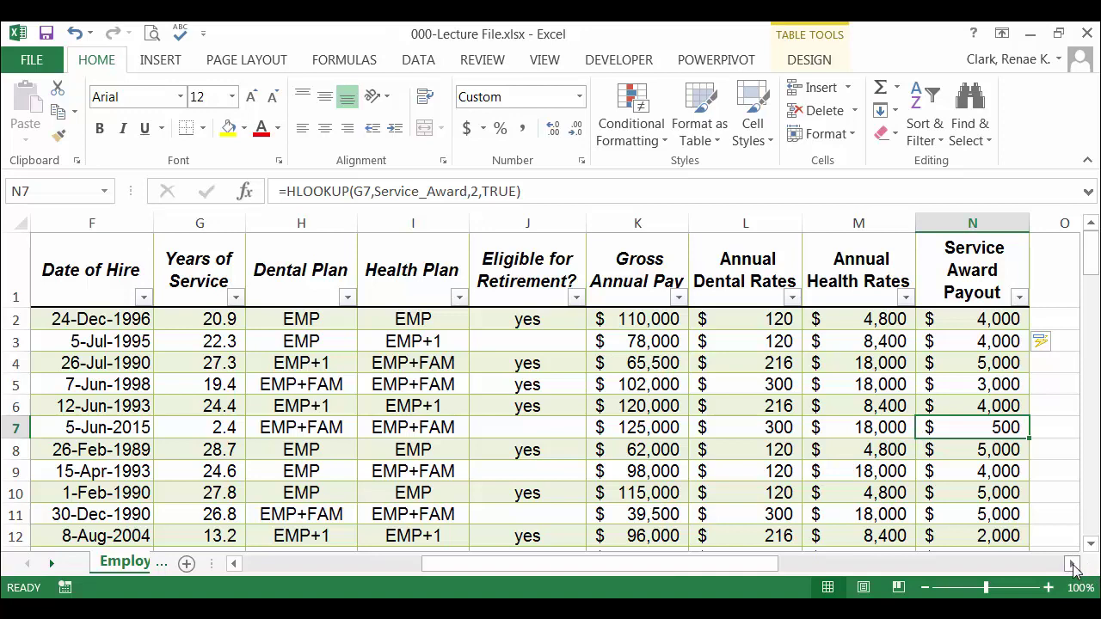
pyautogui.click(1072, 563)
pyautogui.click(1072, 563)
pyautogui.click(1072, 564)
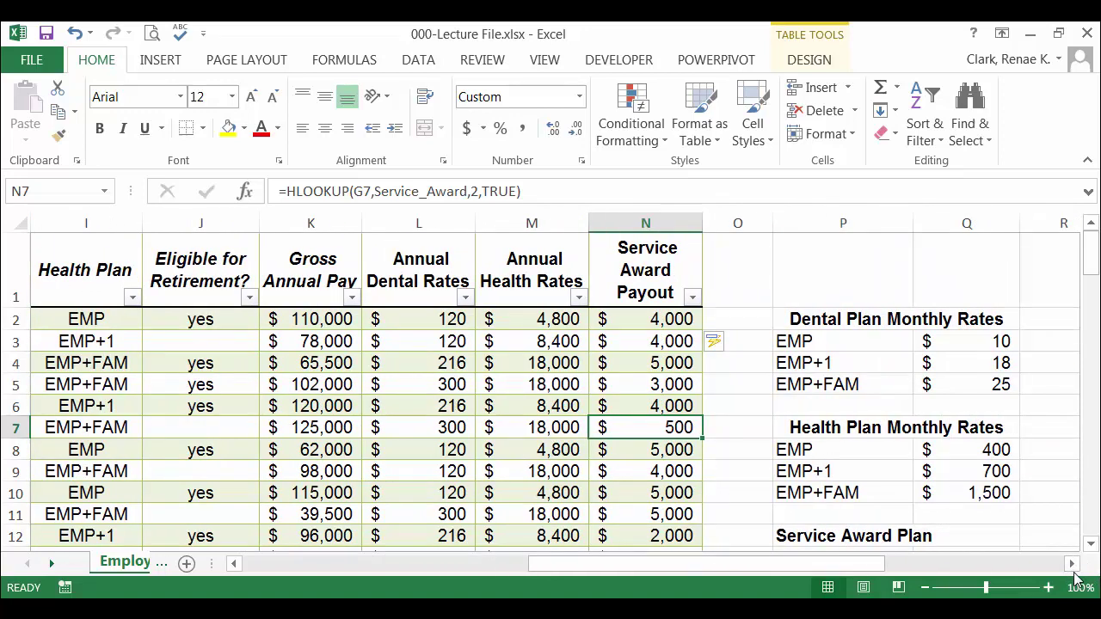
pyautogui.click(1072, 563)
pyautogui.click(1072, 564)
pyautogui.click(1071, 563)
pyautogui.scroll(-3, 902, 438)
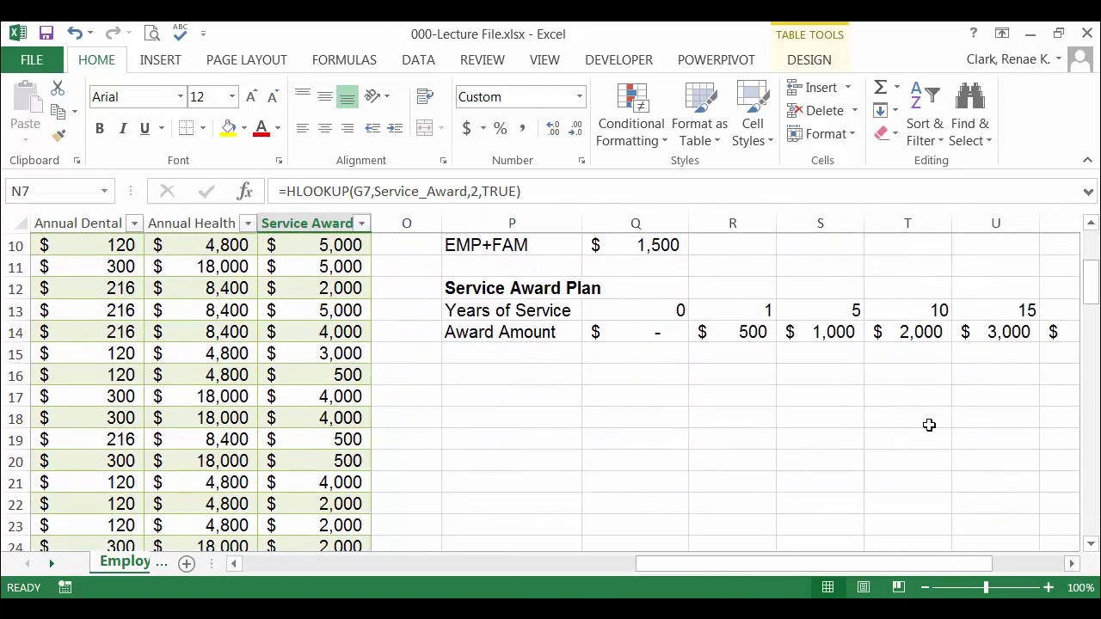
pyautogui.click(1072, 563)
pyautogui.click(625, 331)
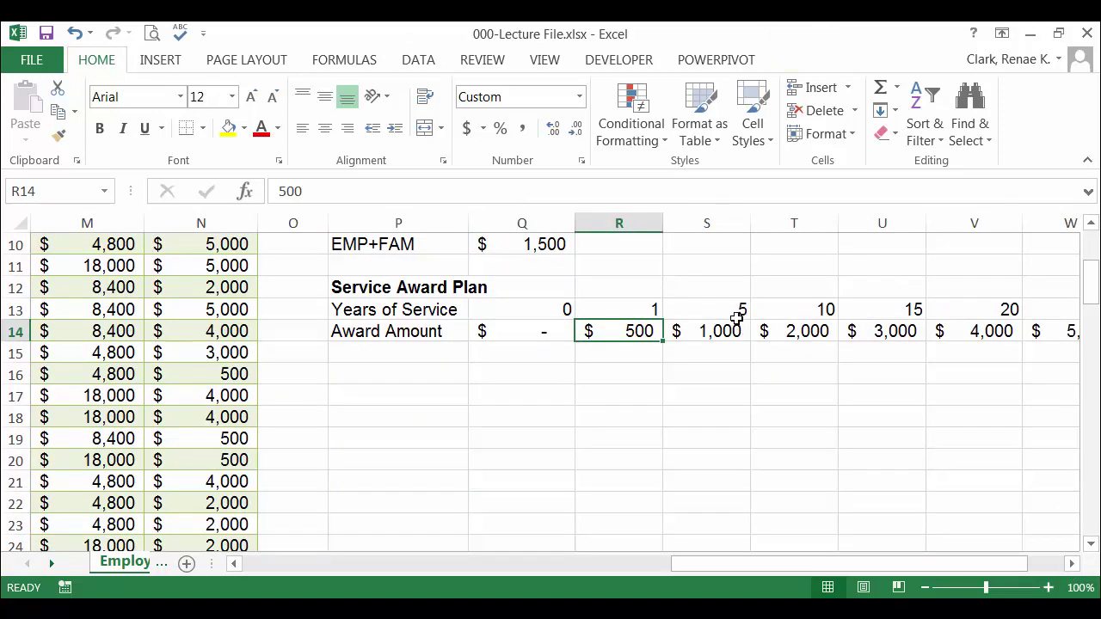
pyautogui.hscroll(1, 873, 327)
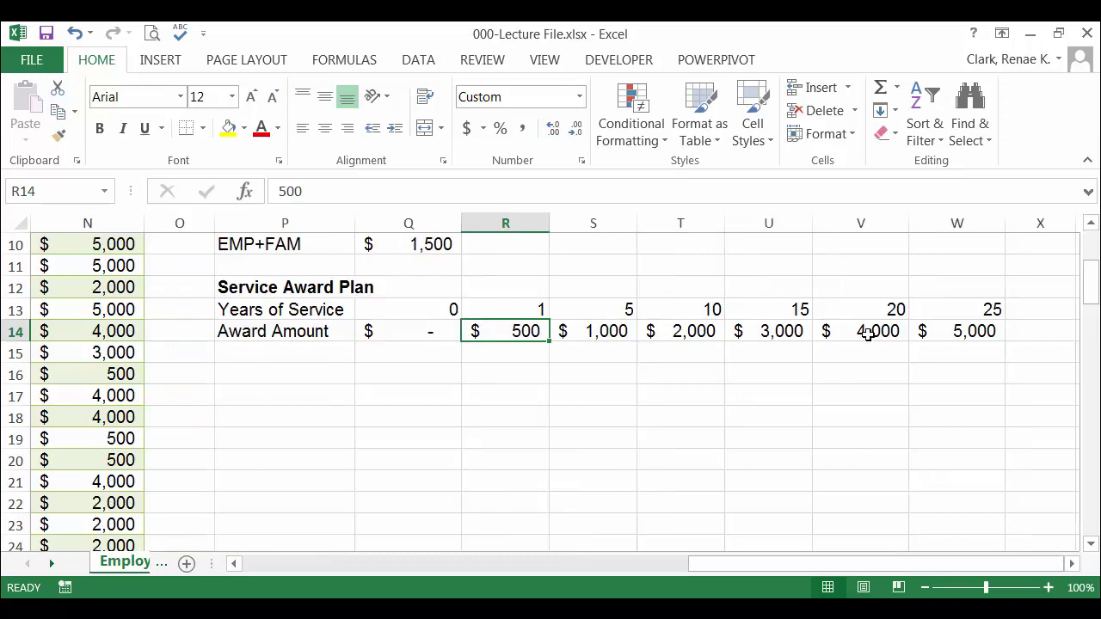
pyautogui.click(870, 311)
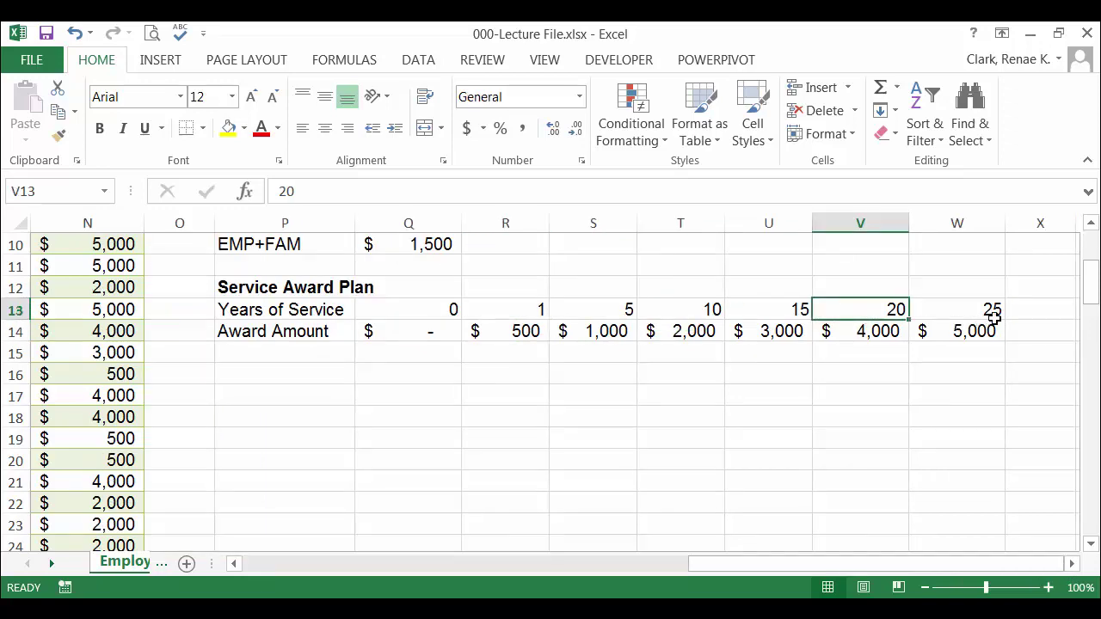
pyautogui.click(864, 333)
pyautogui.moveTo(952, 568); pyautogui.dragTo(757, 566)
pyautogui.scroll(3, 809, 471)
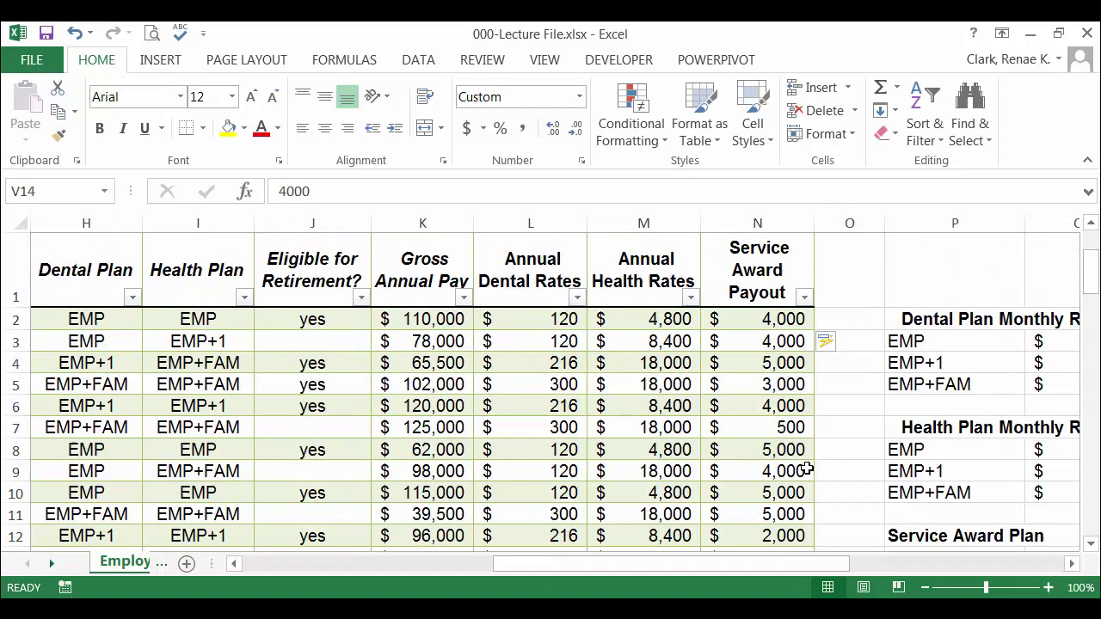
# Step: Examine the N2 HLOOKUP formula argument by argument: lookup value, table array, row index number and range lookup
pyautogui.doubleClick(762, 319)
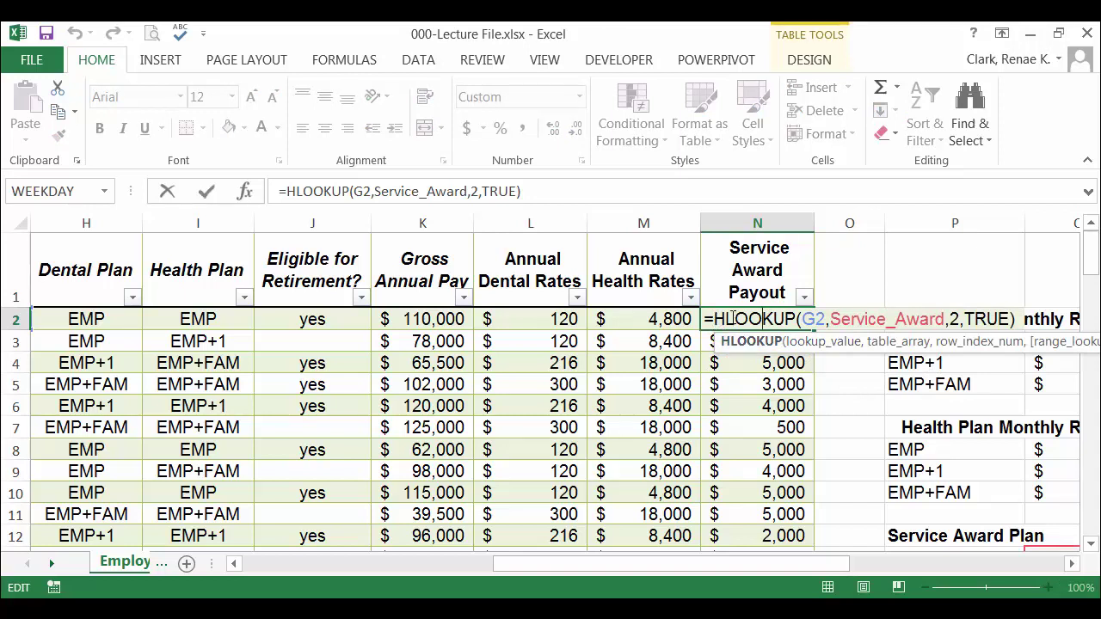
pyautogui.doubleClick(811, 319)
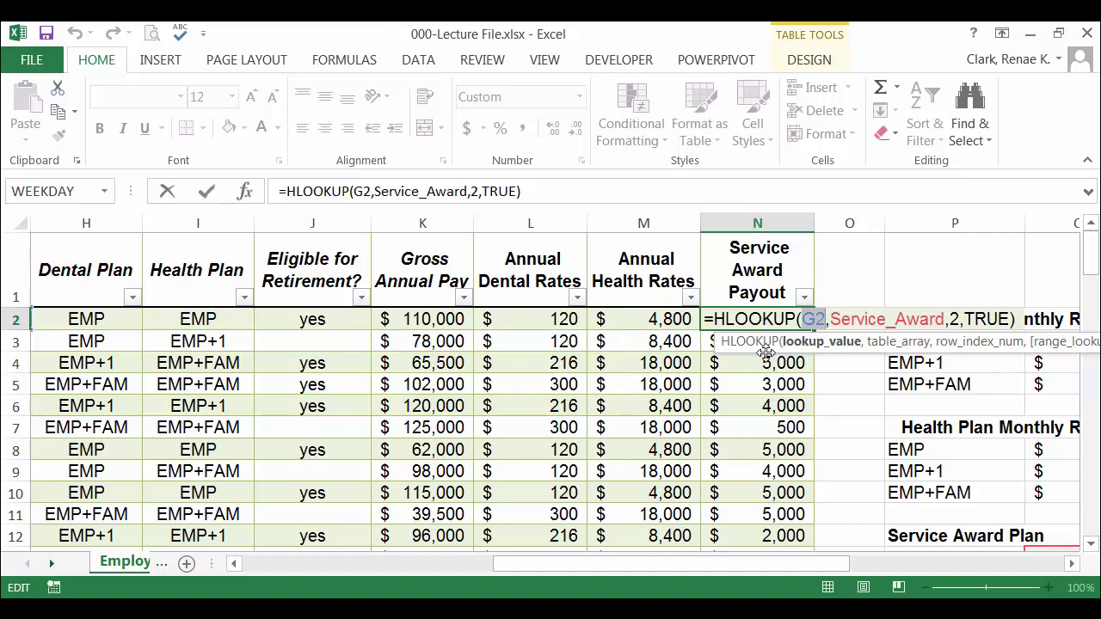
pyautogui.click(826, 319)
pyautogui.moveTo(610, 319); pyautogui.dragTo(722, 323)
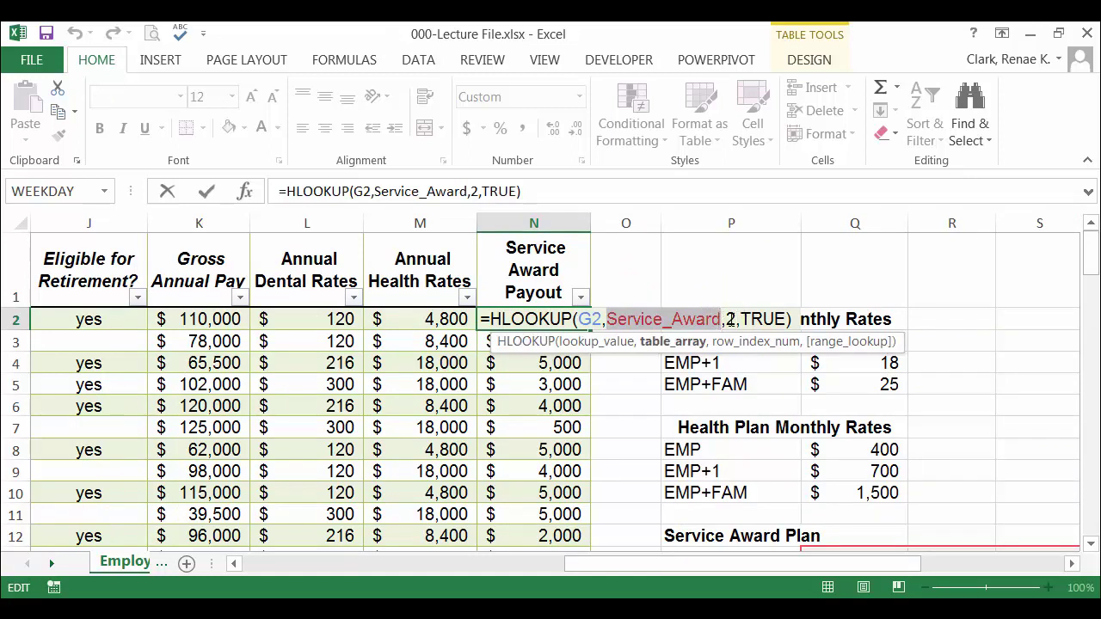
pyautogui.doubleClick(730, 319)
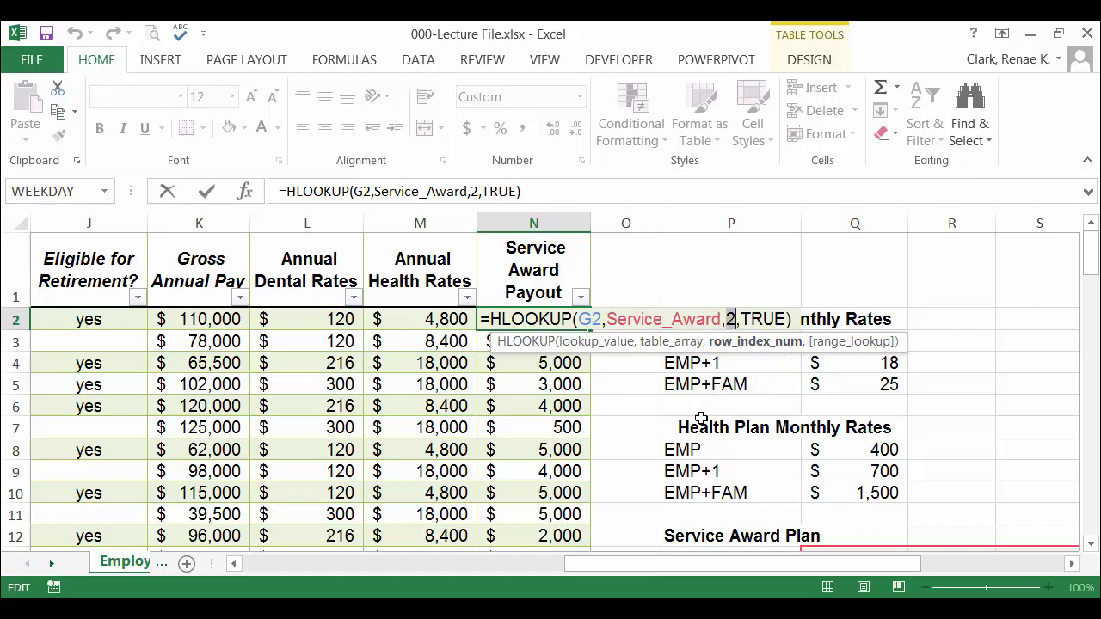
pyautogui.click(754, 319)
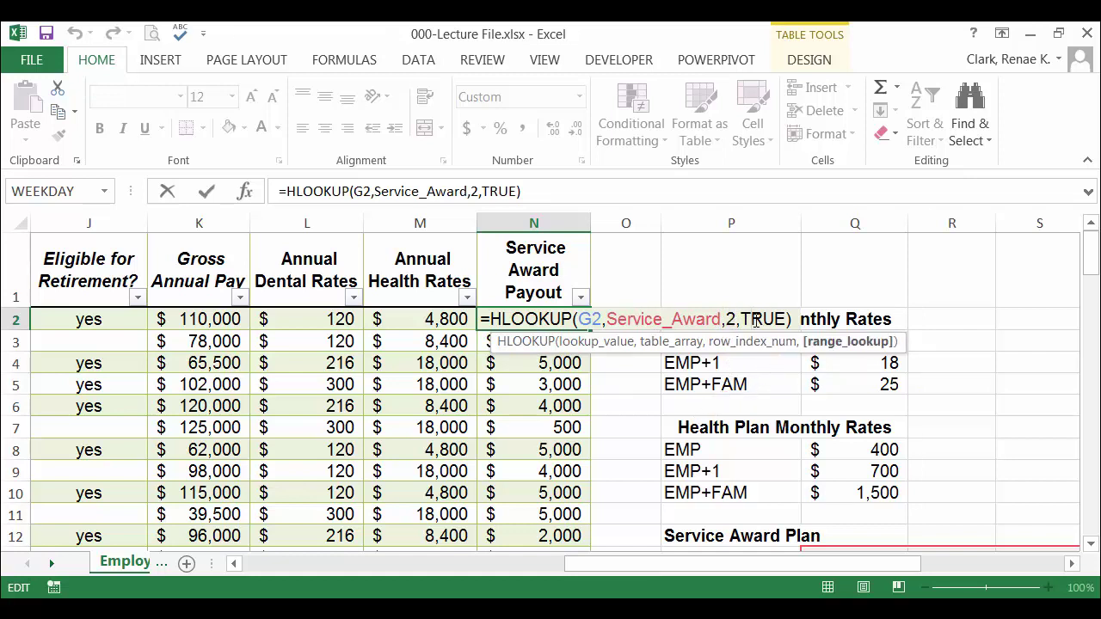